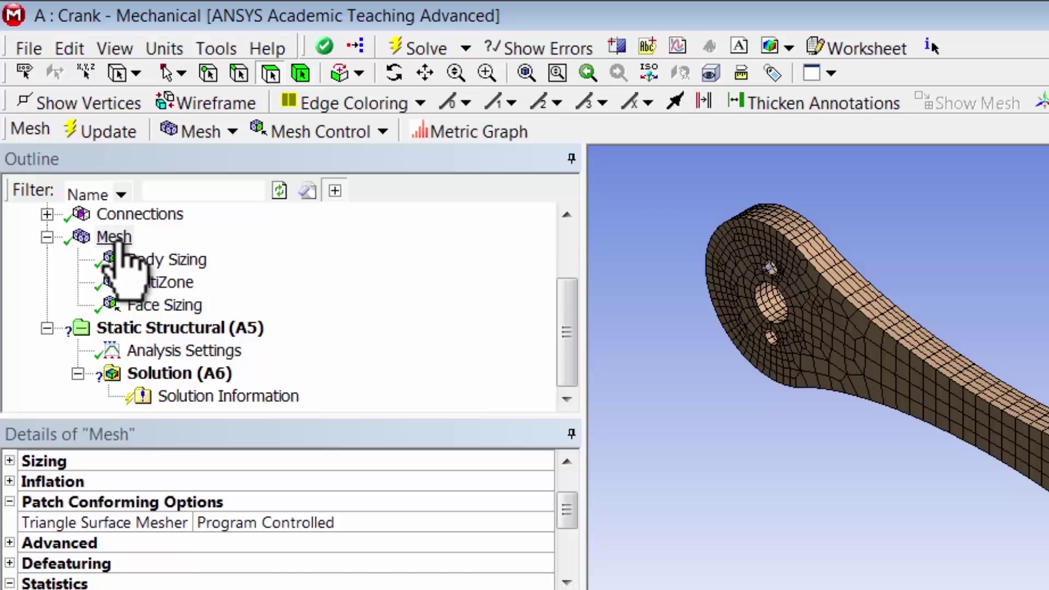
# Select the crank Mesh and set its Mesh Metric to None under Statistics
pyautogui.click(113, 236)
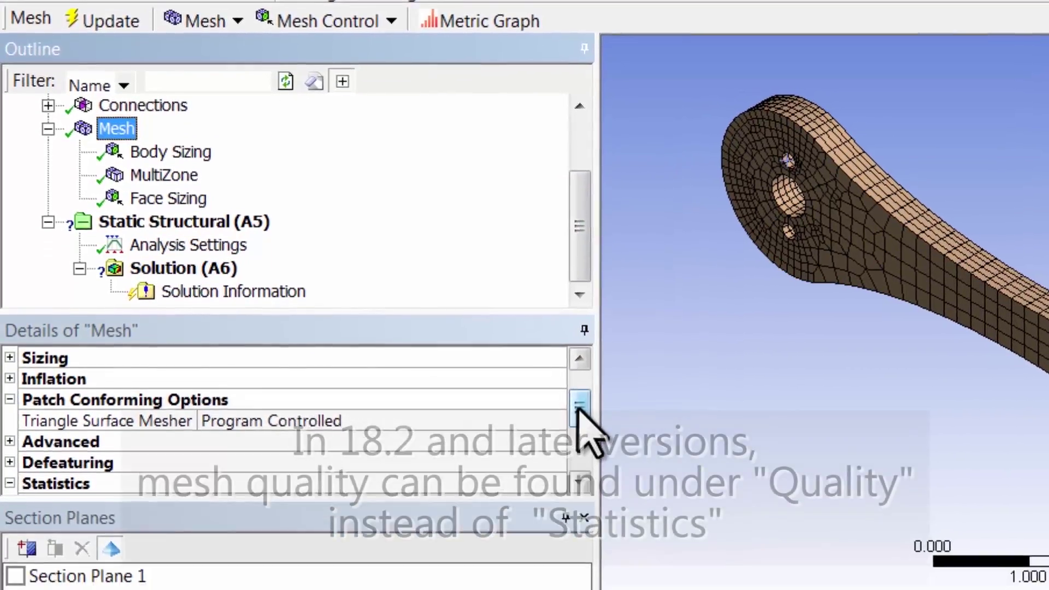
pyautogui.moveTo(569, 511); pyautogui.dragTo(581, 537)
pyautogui.moveTo(603, 359); pyautogui.dragTo(600, 362)
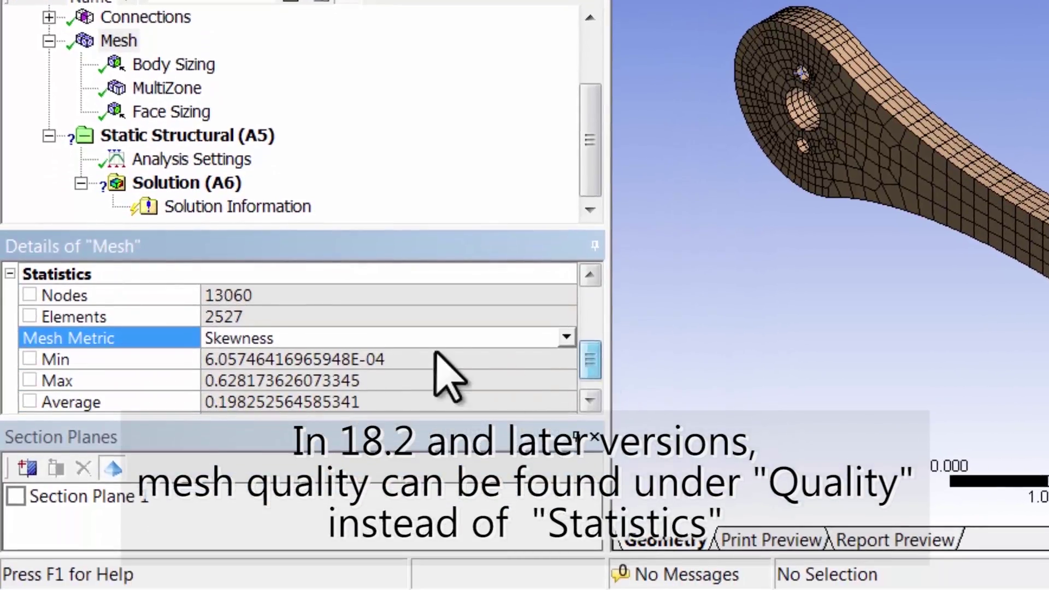
pyautogui.click(566, 339)
pyautogui.scroll(2, 563, 404)
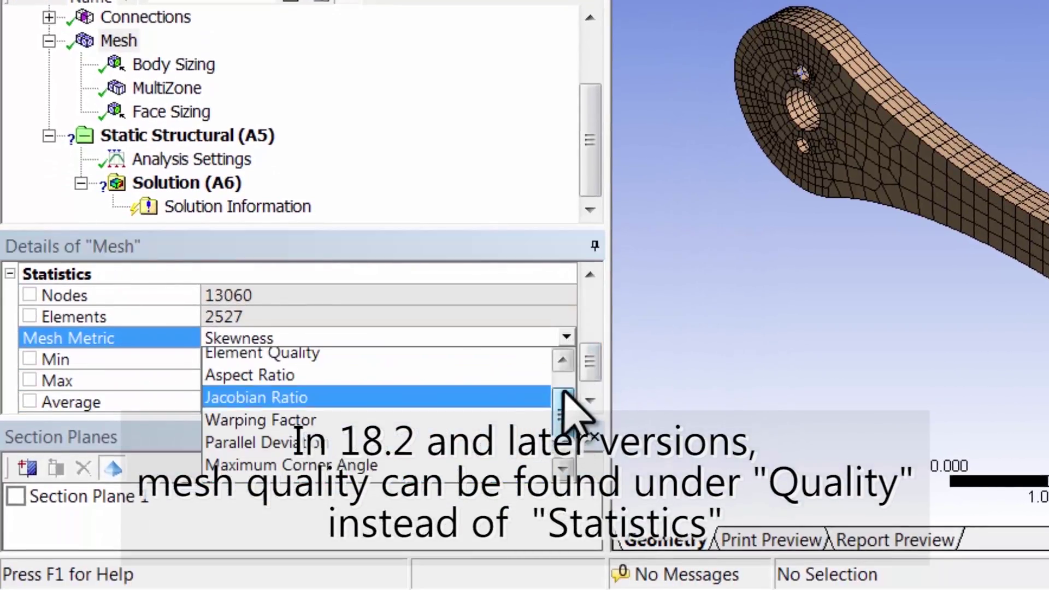
pyautogui.click(511, 360)
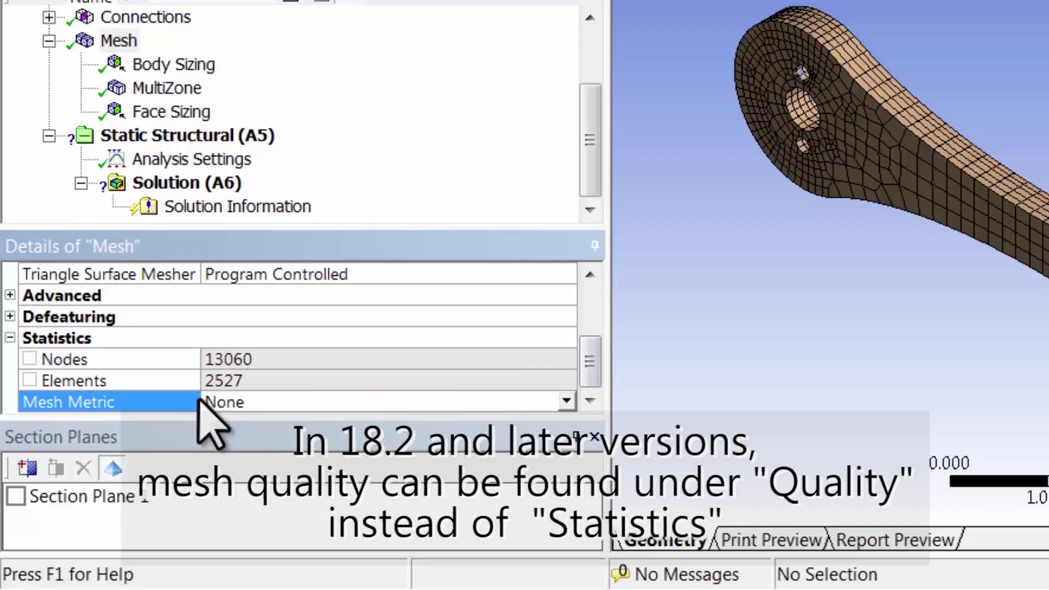
# Reopen the Mesh Metric list and choose Skewness
pyautogui.click(567, 402)
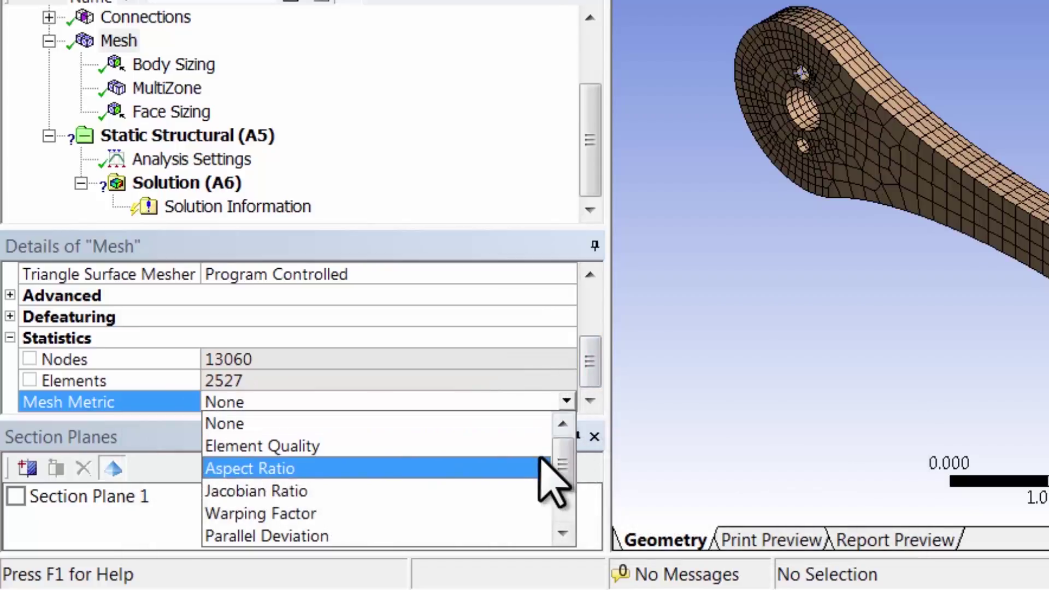
pyautogui.moveTo(563, 454); pyautogui.dragTo(563, 485)
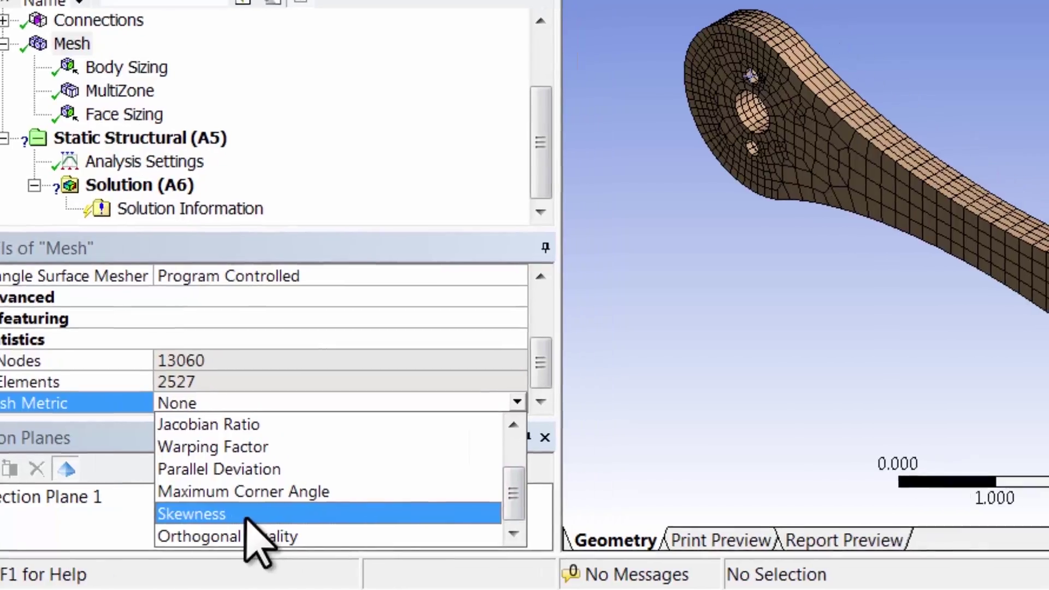
pyautogui.click(295, 514)
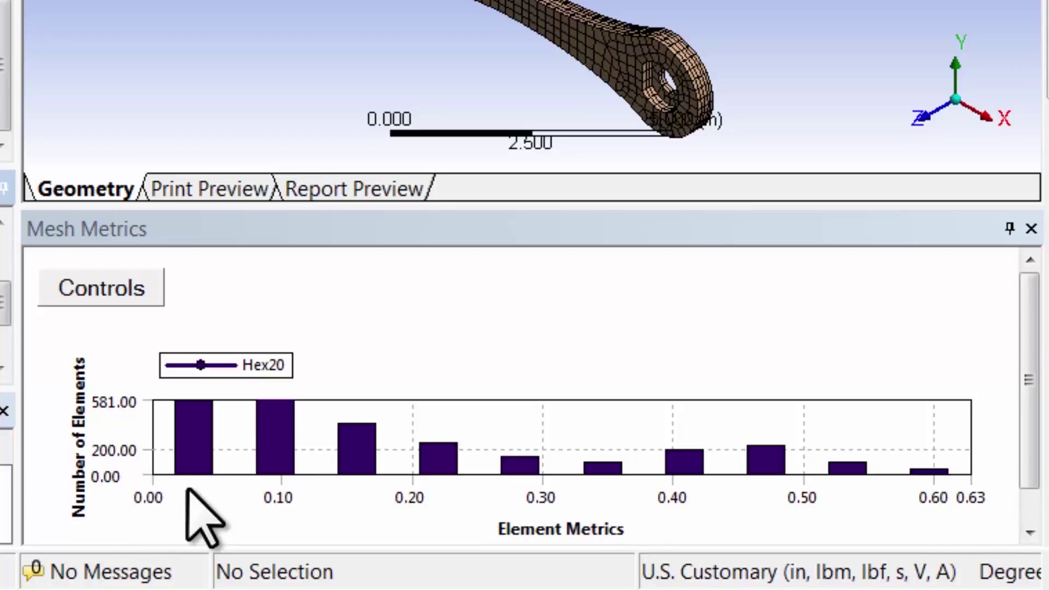
# Show only the crank elements in the lowest bar of the Skewness histogram
pyautogui.click(198, 447)
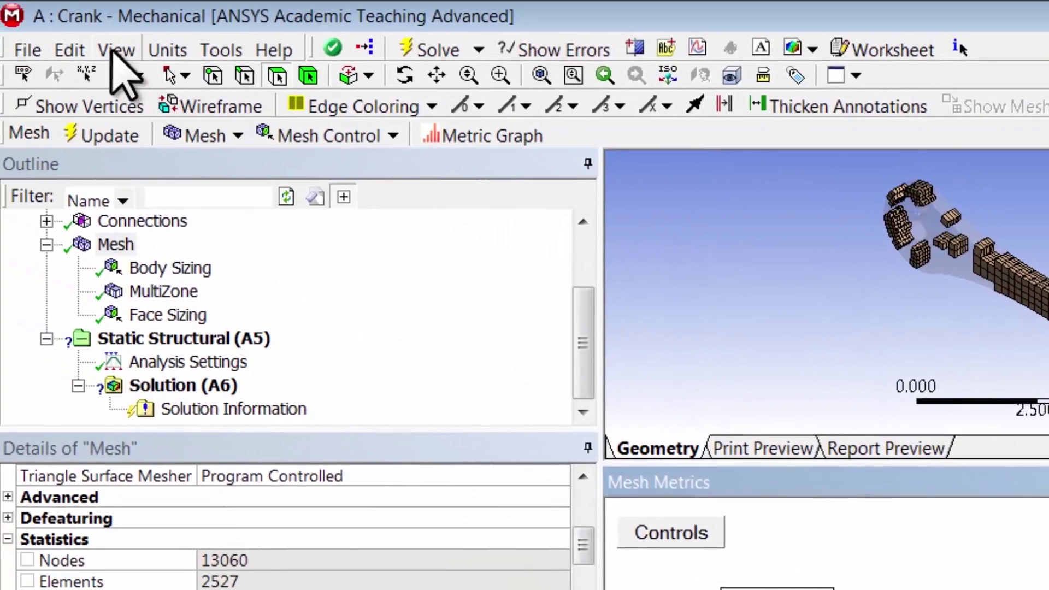
# Hide the ruler and box-zoom onto the crank head
pyautogui.click(33, 19)
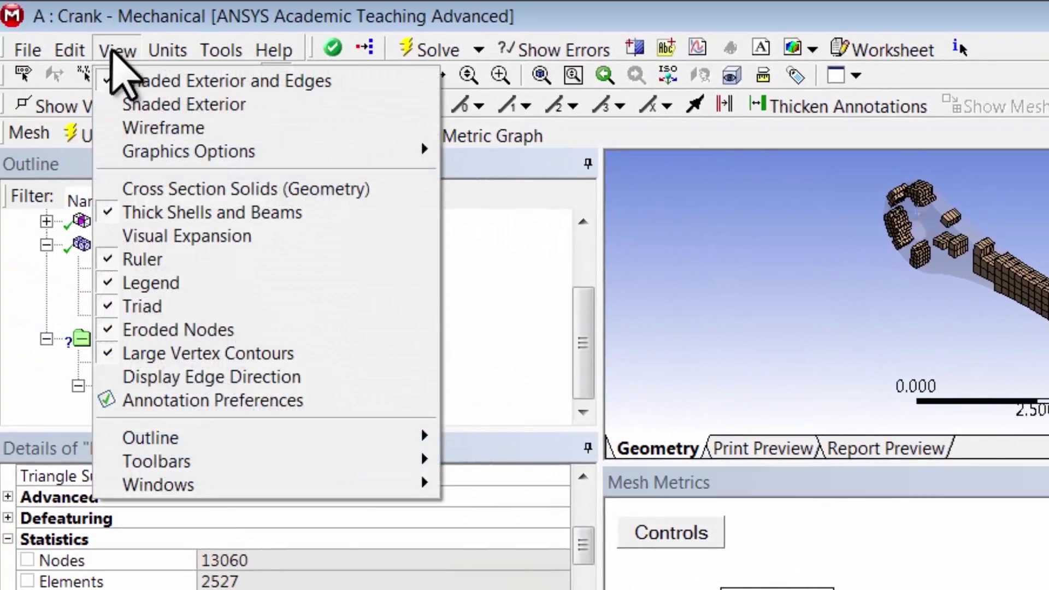
pyautogui.click(137, 259)
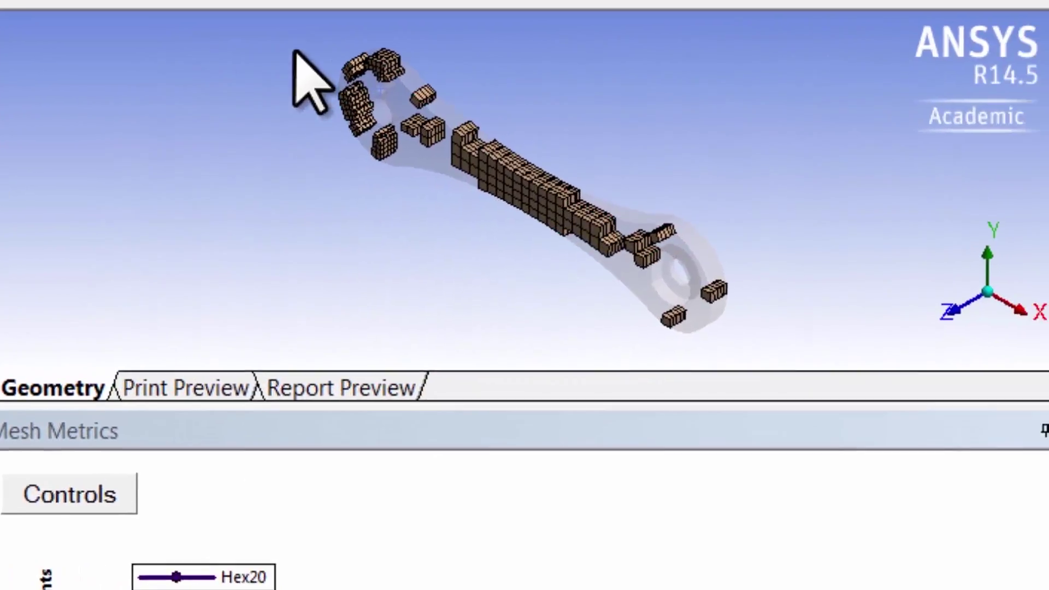
pyautogui.moveTo(262, 28); pyautogui.dragTo(481, 194)
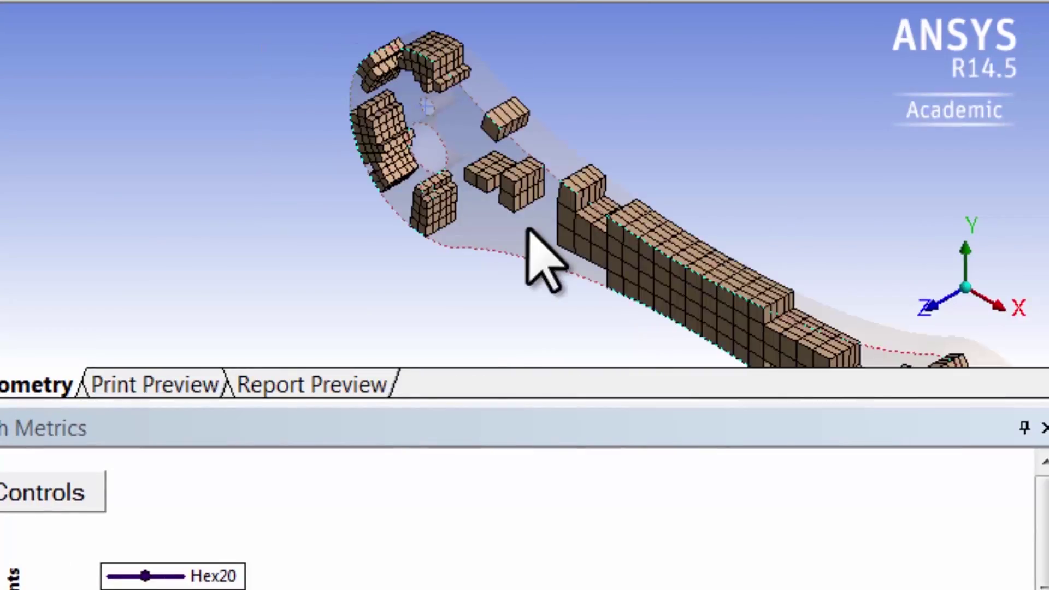
# Zoom closer, rotate the crank, and show only the most-skewed elements
pyautogui.moveTo(311, 51); pyautogui.dragTo(593, 328)
pyautogui.moveTo(593, 292); pyautogui.dragTo(716, 287, button='middle')
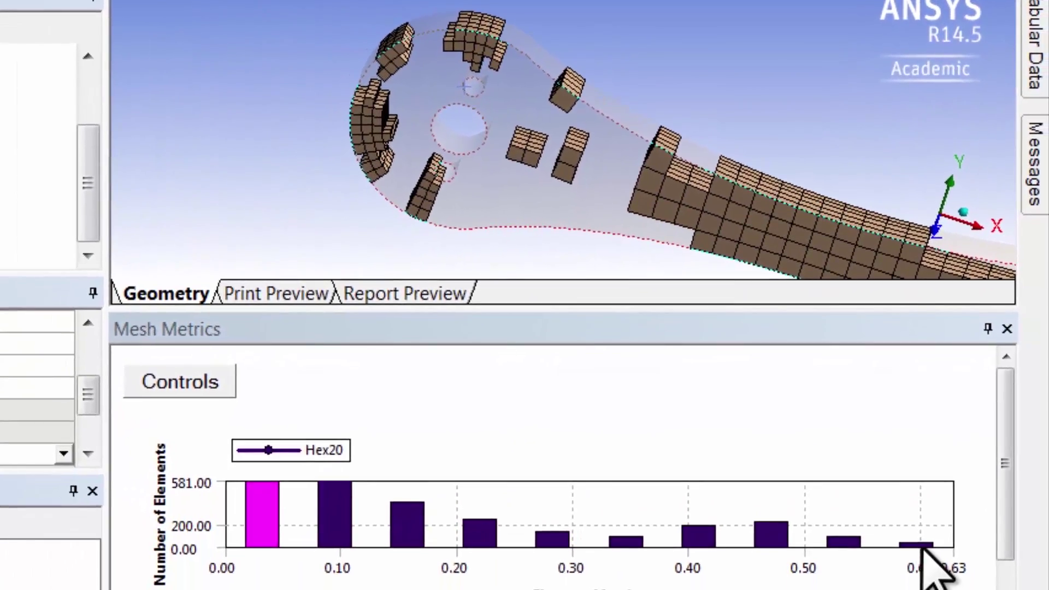
pyautogui.click(923, 545)
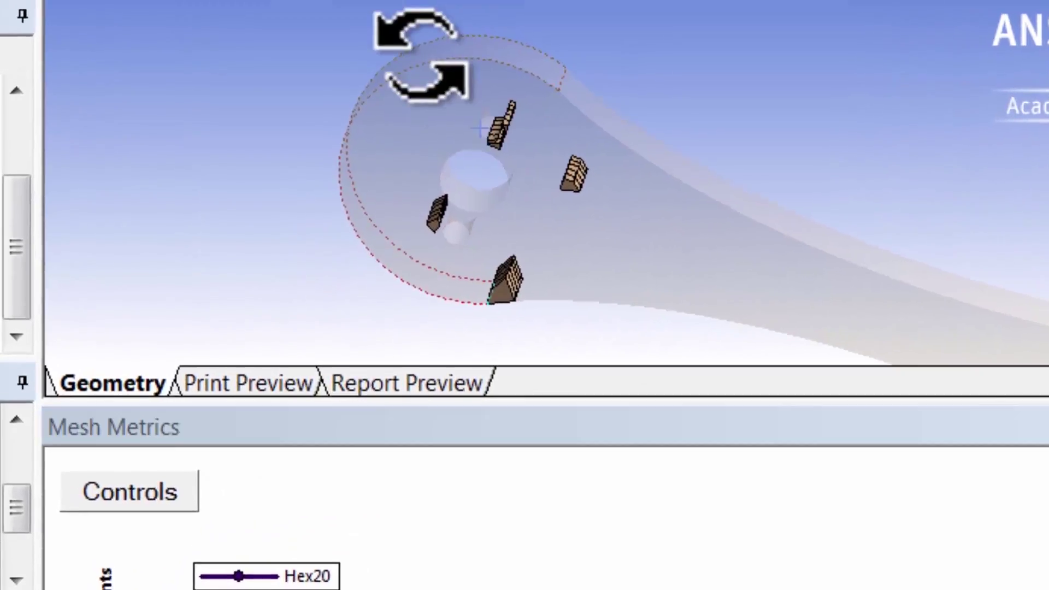
# Orbit and zoom to view the skewed elements around the circular hole head-on, then open Help
pyautogui.moveTo(421, 55)
pyautogui.mouseDown(button='middle')
pyautogui.moveTo(444, 67)
pyautogui.moveTo(432, 51)
pyautogui.mouseUp(button='middle')
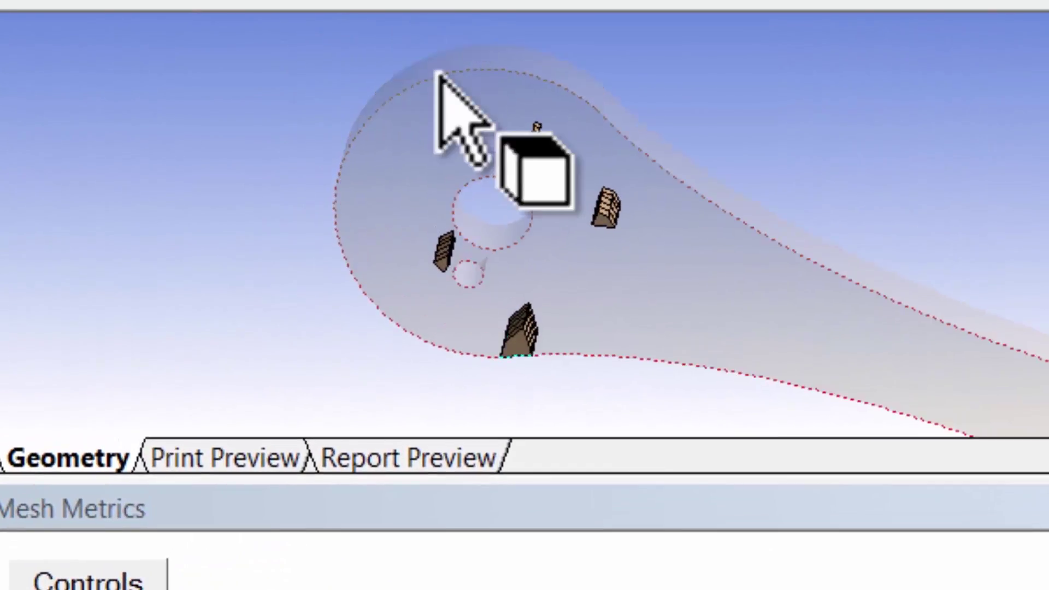
pyautogui.scroll(5, 461, 76)
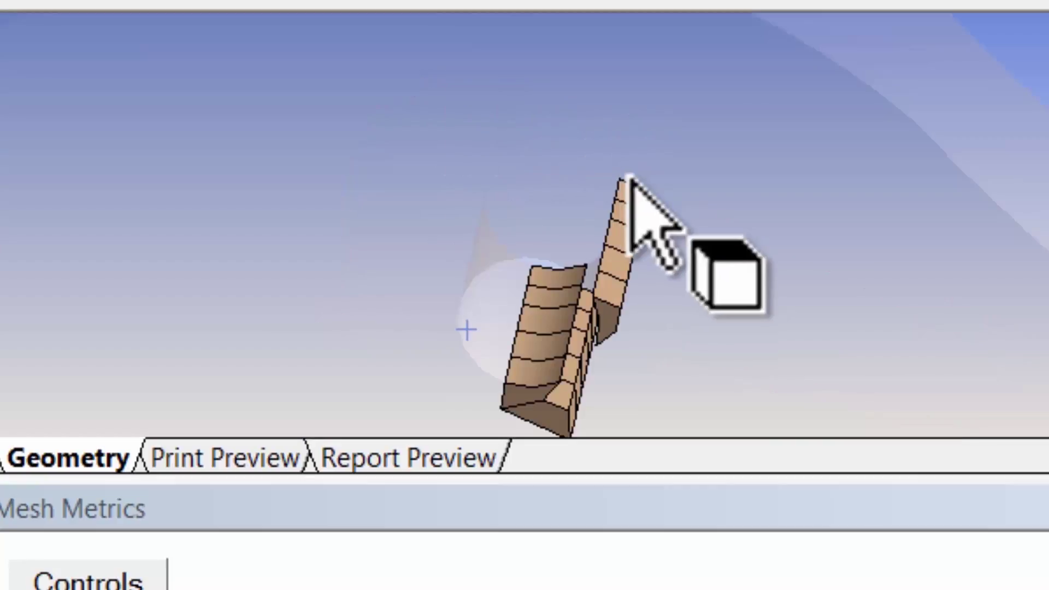
pyautogui.moveTo(628, 181); pyautogui.dragTo(691, 281, button='middle')
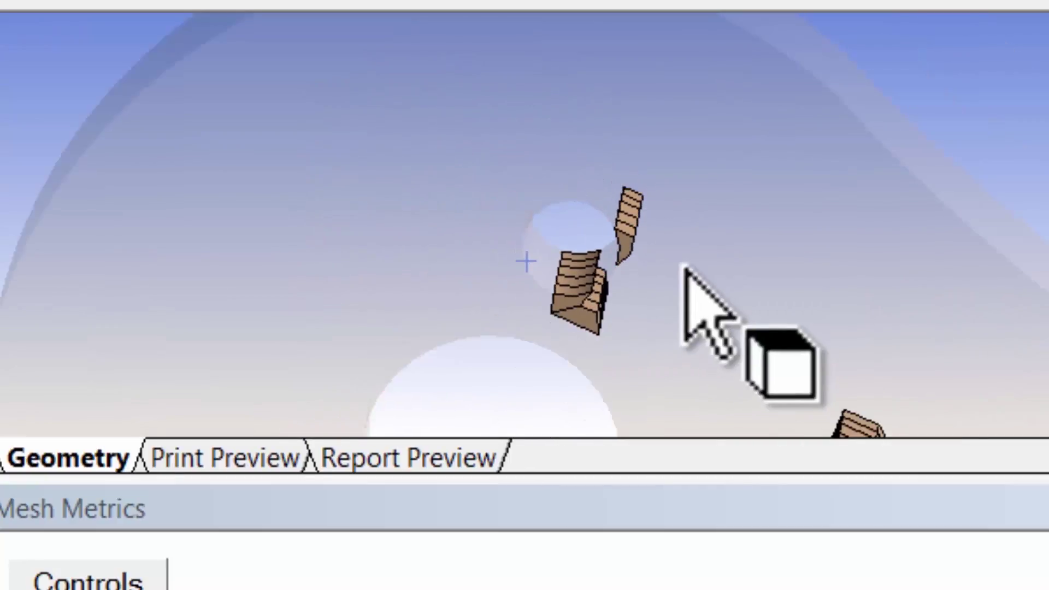
pyautogui.scroll(2, 686, 273)
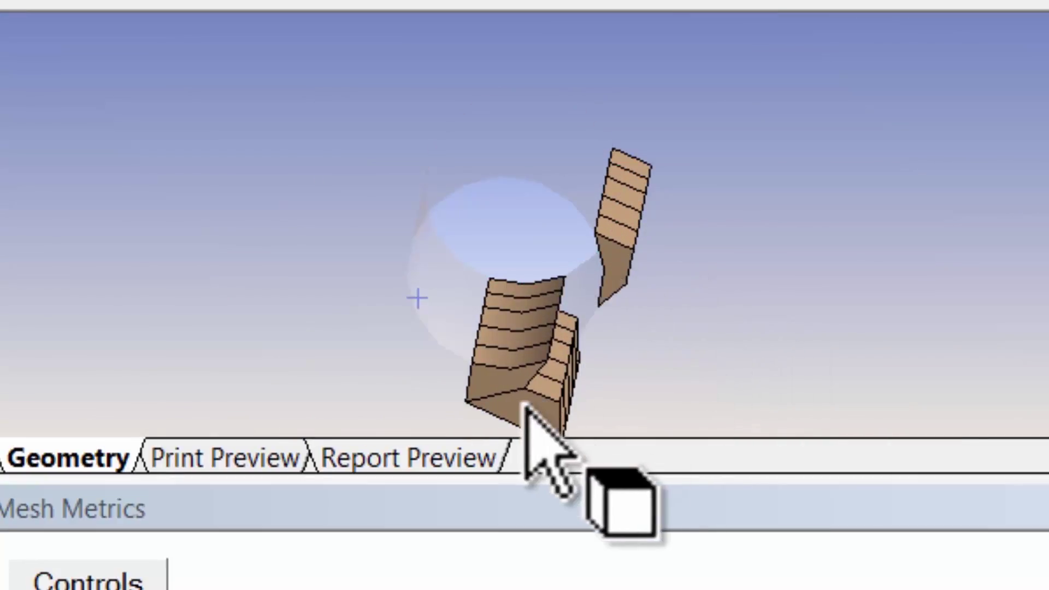
pyautogui.moveTo(525, 409); pyautogui.dragTo(600, 382, button='middle')
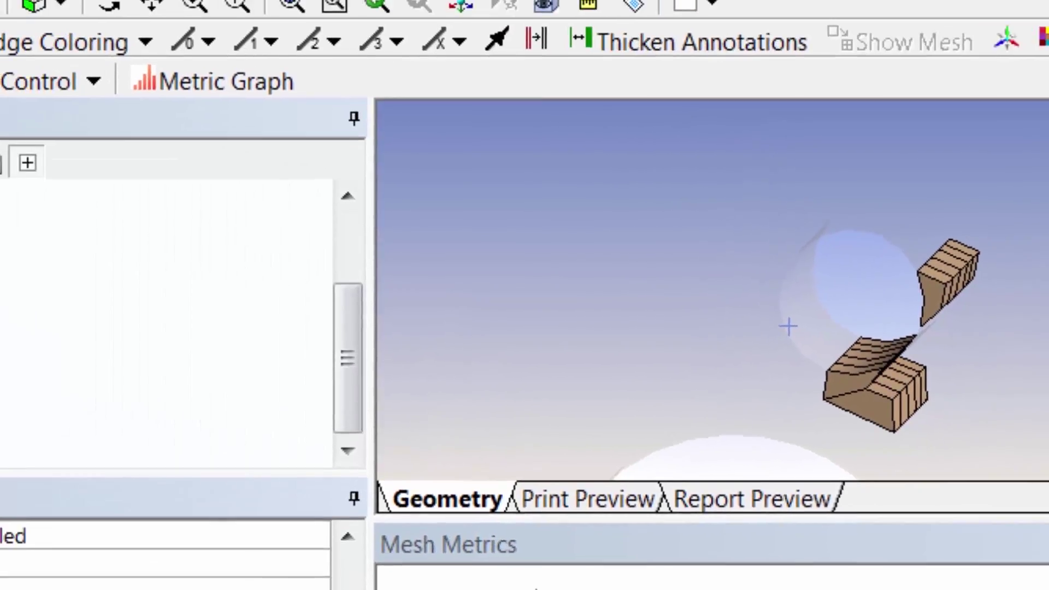
pyautogui.click(0, 0)
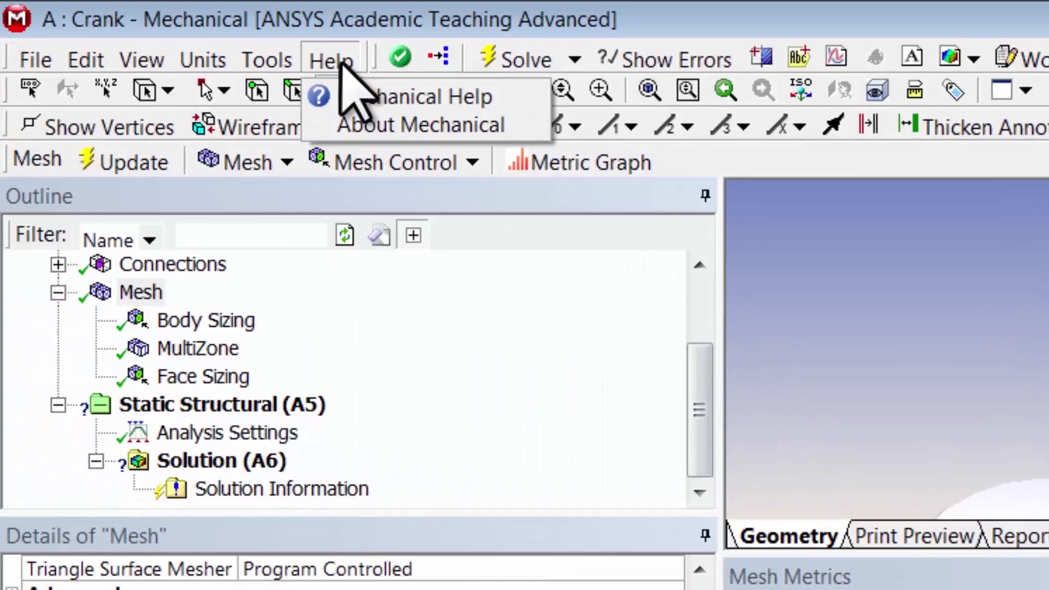
# Open Mechanical Help and search the documentation for 'skewness'
pyautogui.click(373, 101)
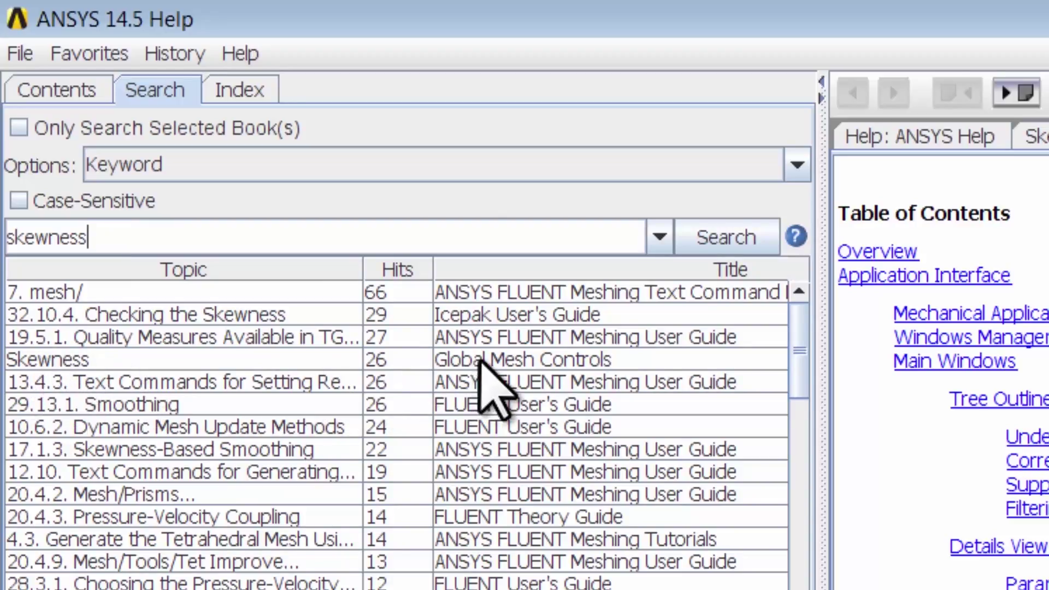
# Read the Skewness help page's skewness-versus-cell-quality table, then return to Mechanical
pyautogui.click(188, 359)
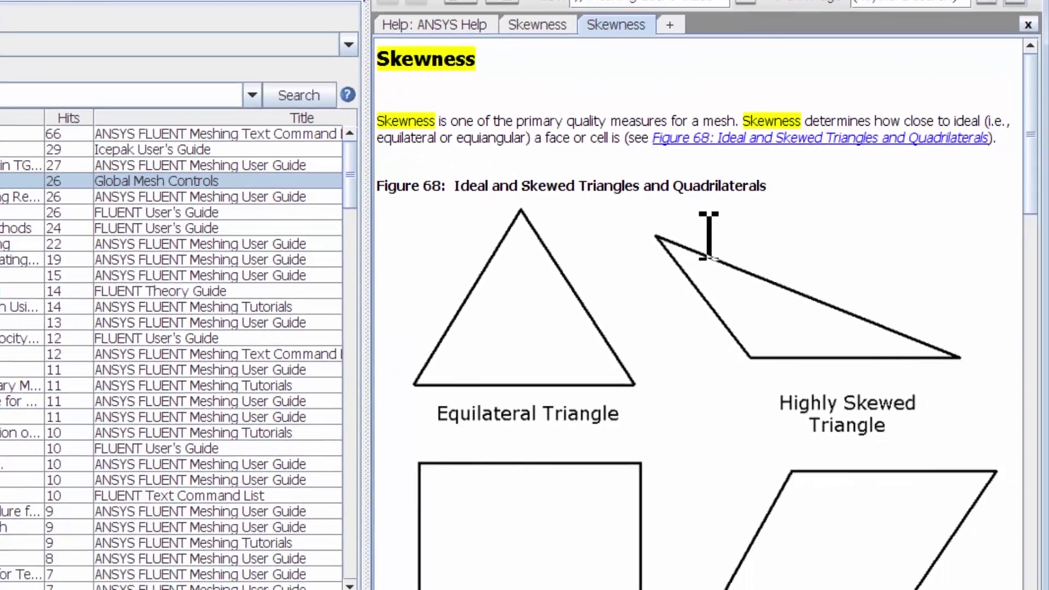
pyautogui.scroll(-5, 709, 239)
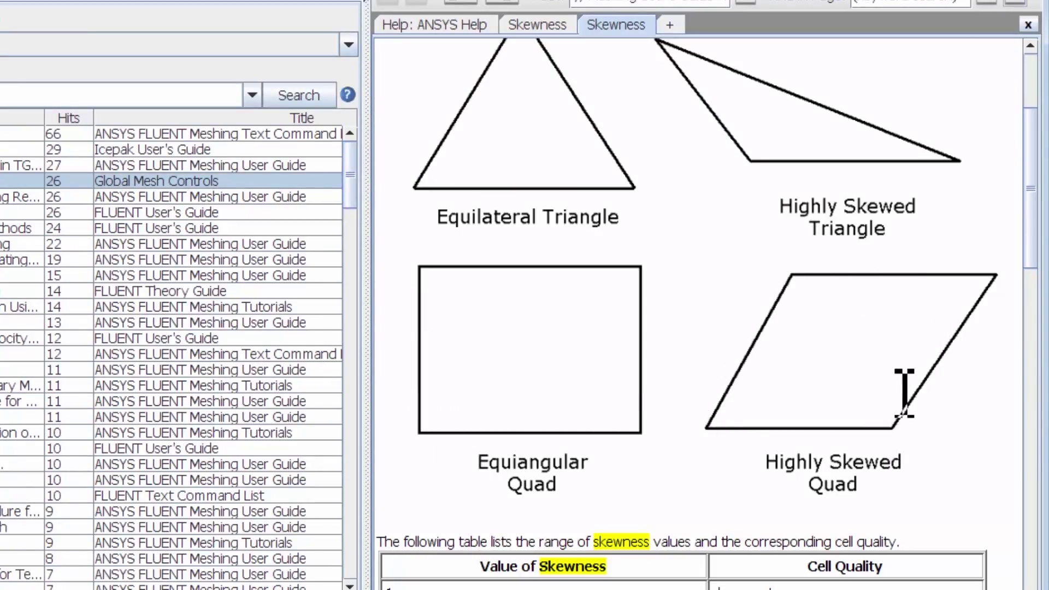
pyautogui.scroll(-8, 905, 393)
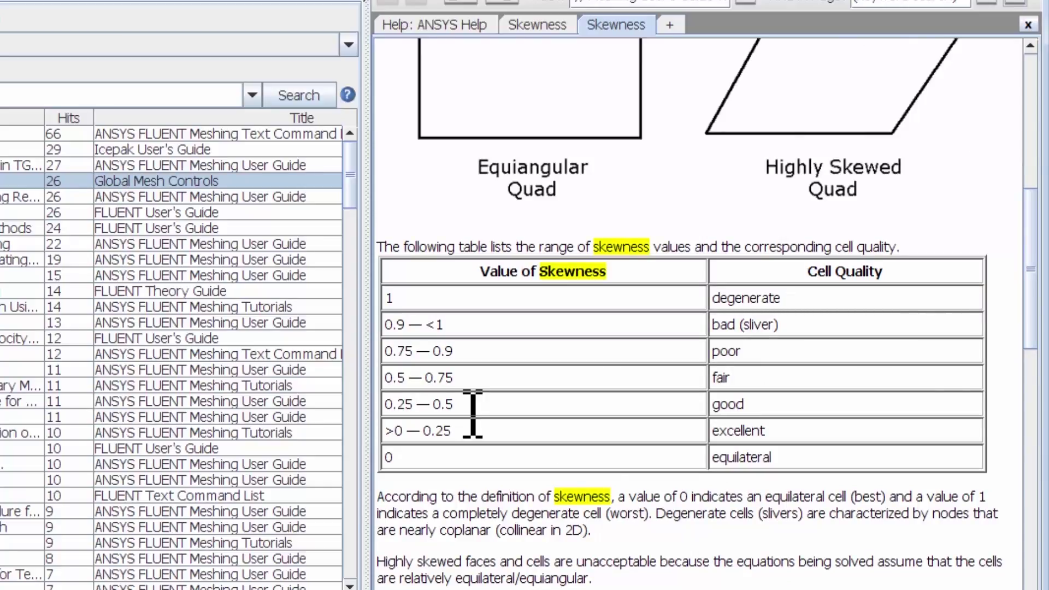
pyautogui.scroll(-3, 473, 414)
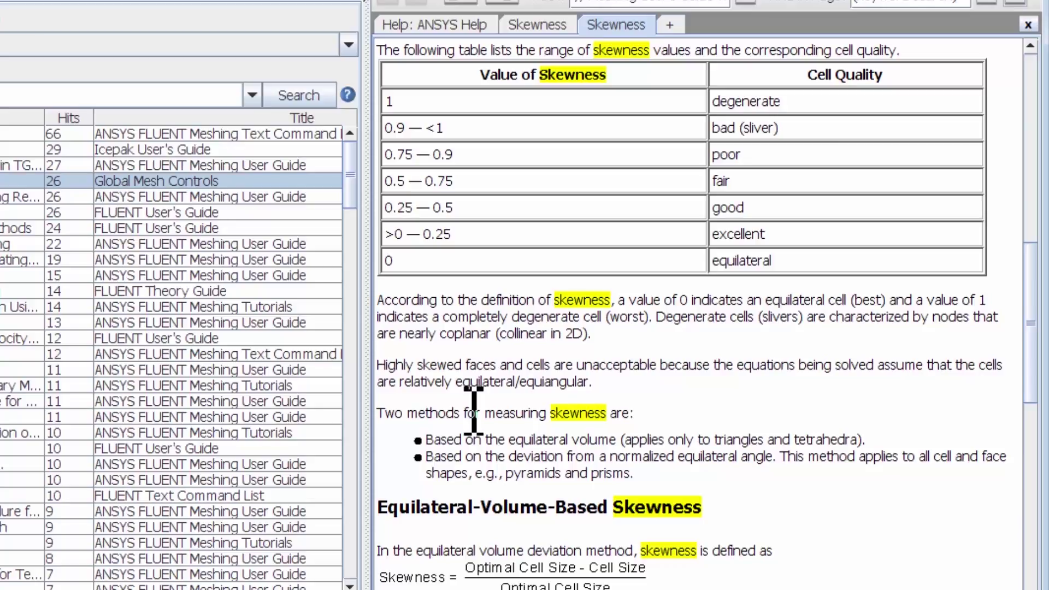
pyautogui.hotkey('alt', 'Tab')
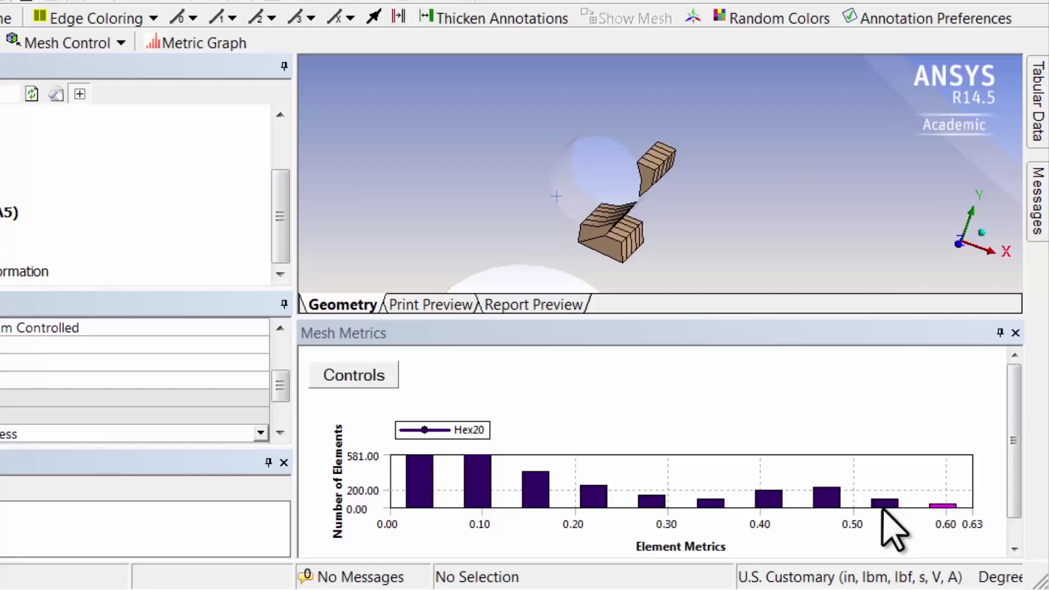
# Expand the mesh's Advanced settings (Shape Checking: Standard Mechanical) and collapse Patch Conforming Options
pyautogui.scroll(1, 275, 381)
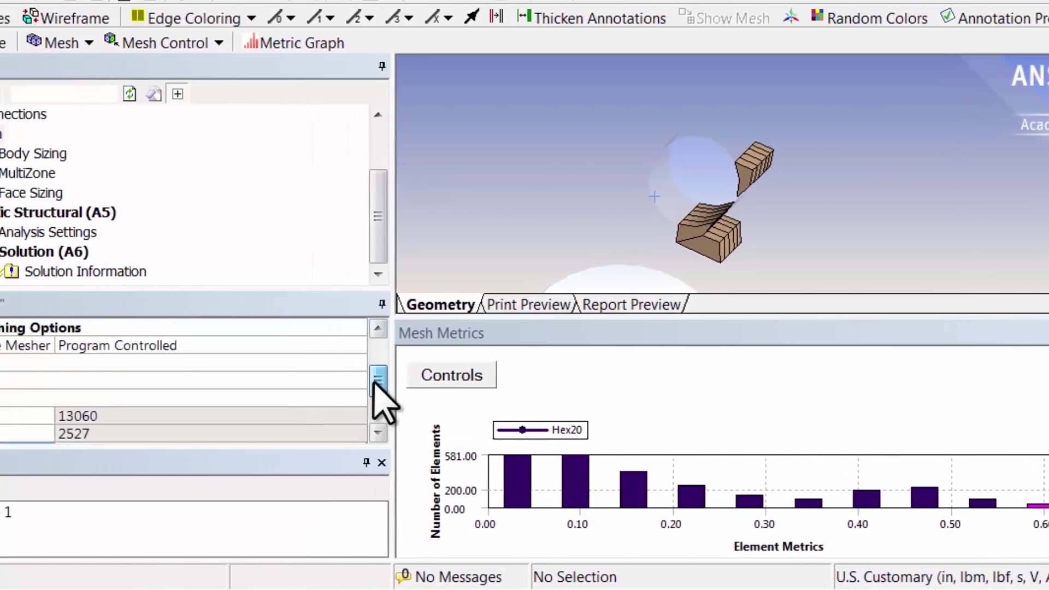
pyautogui.moveTo(374, 381)
pyautogui.mouseDown()
pyautogui.moveTo(381, 342)
pyautogui.moveTo(379, 369)
pyautogui.mouseUp()
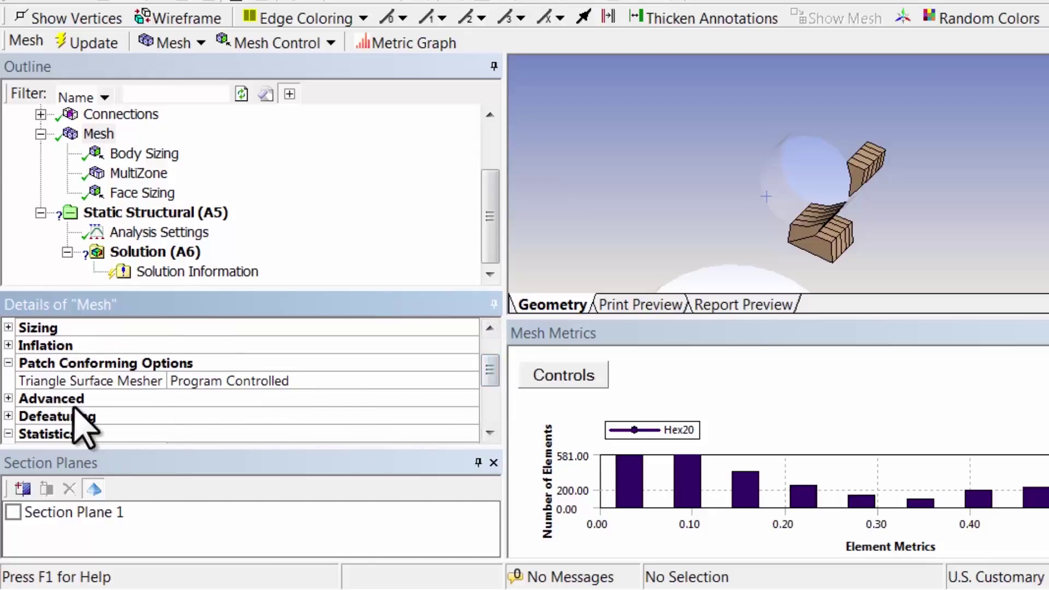
pyautogui.click(9, 399)
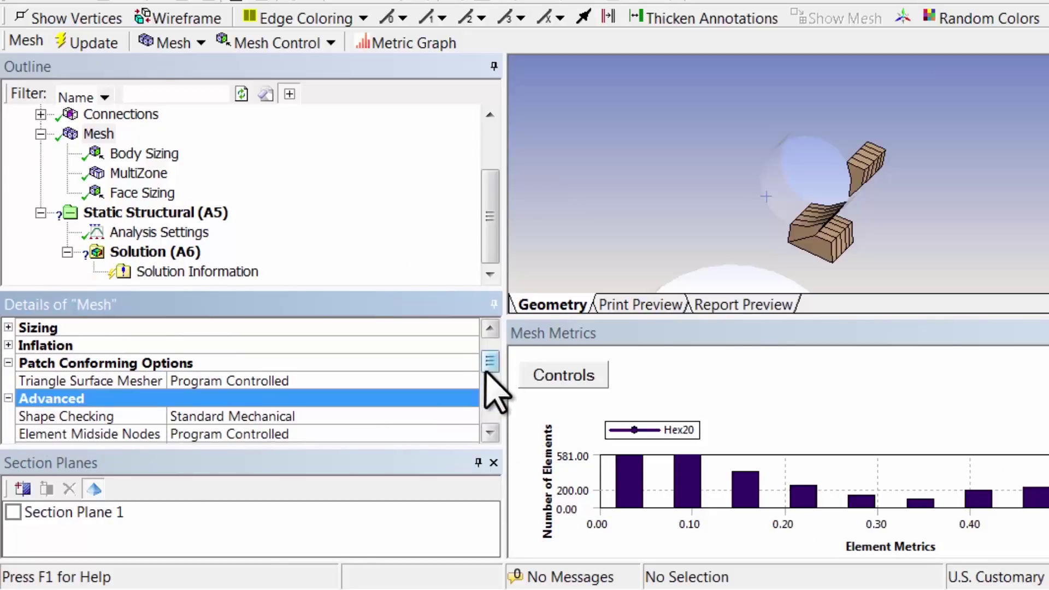
pyautogui.moveTo(485, 372)
pyautogui.mouseDown()
pyautogui.moveTo(489, 386)
pyautogui.moveTo(488, 363)
pyautogui.mouseUp()
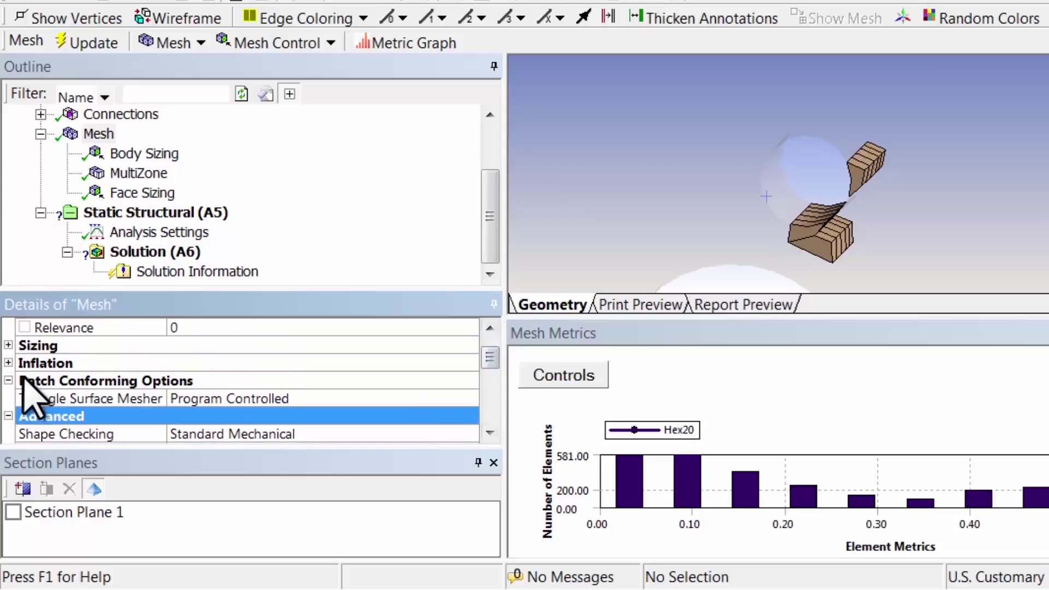
pyautogui.click(8, 382)
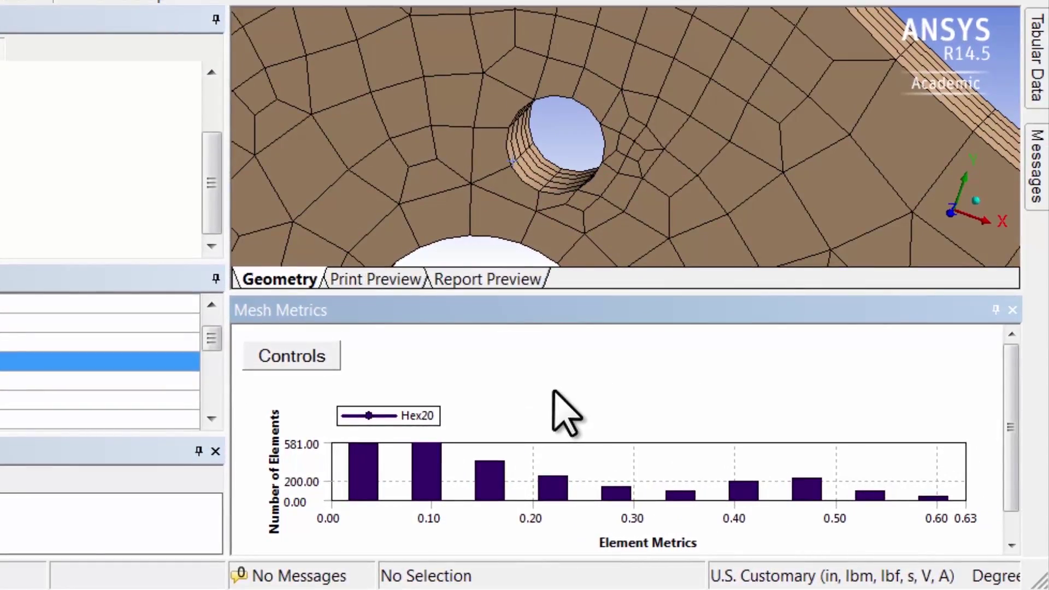
# Unpin the Mesh Metrics graph, fit the whole crank in isometric view, and open the File menu
pyautogui.click(995, 310)
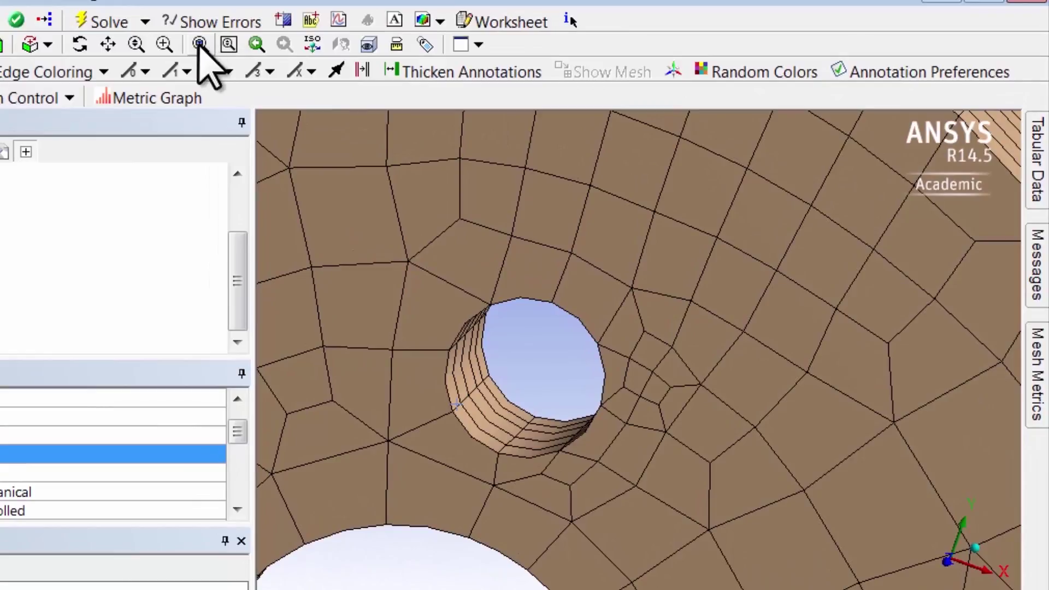
pyautogui.click(199, 45)
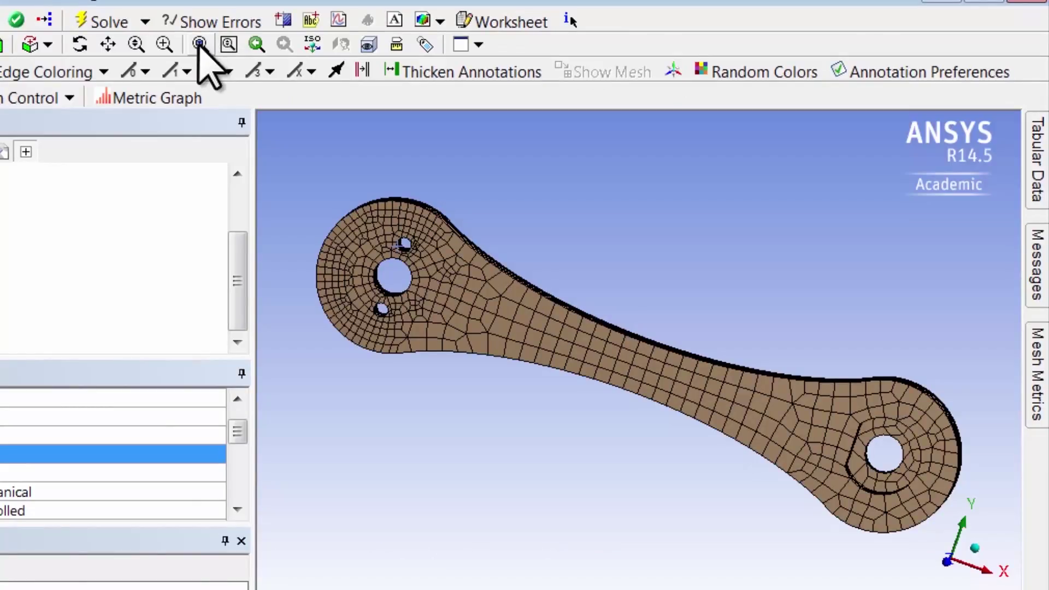
pyautogui.click(975, 548)
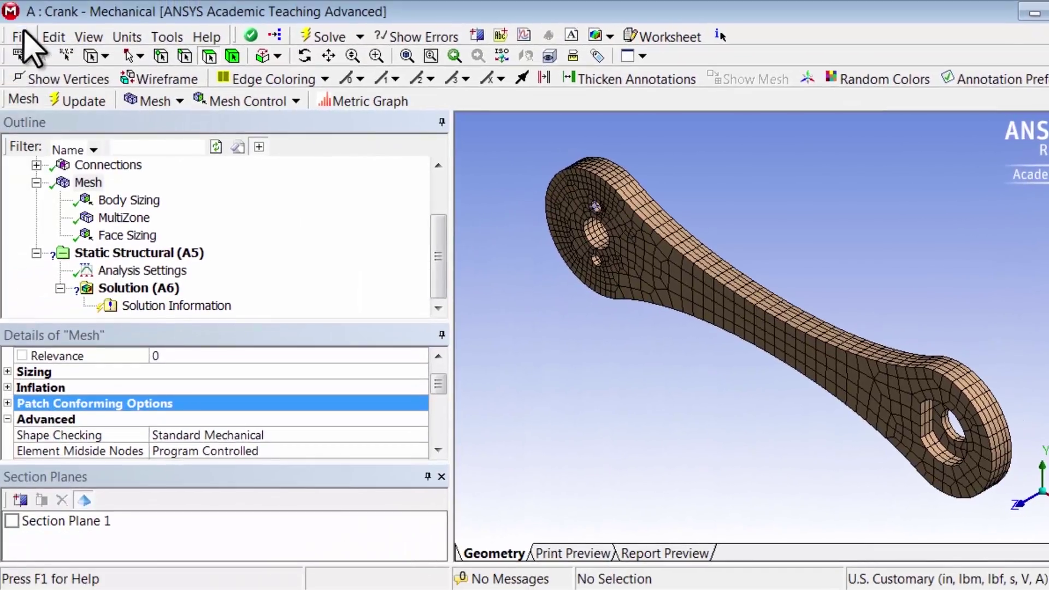
pyautogui.click(22, 37)
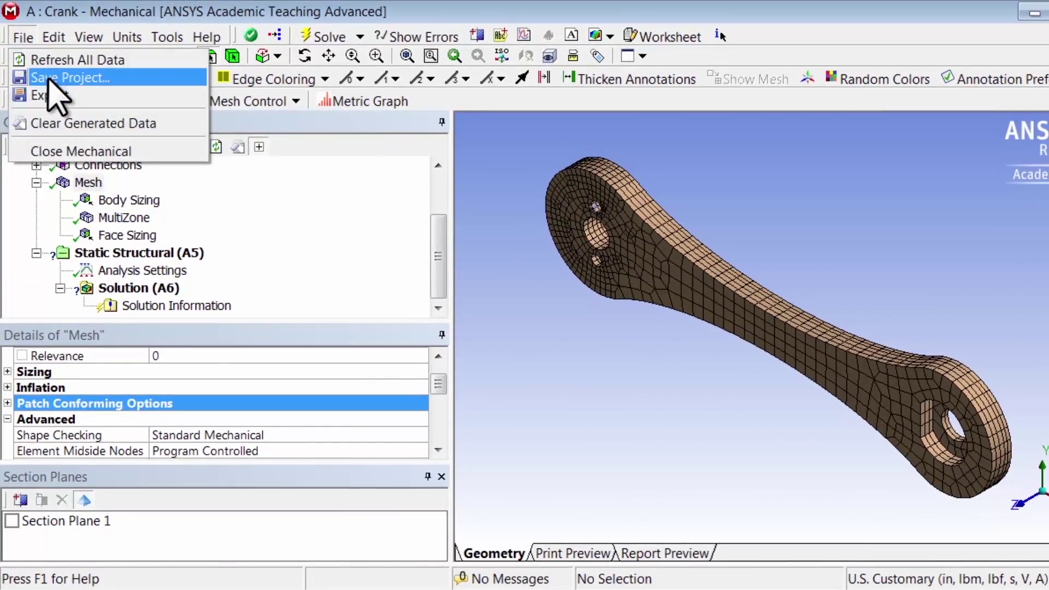